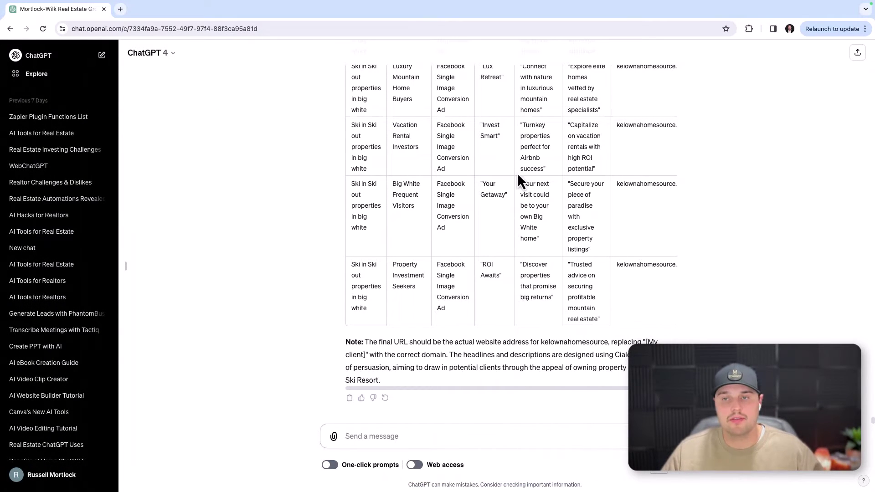
# - Paste the copied listing into the message box and remove the pasted image thumbnail
pyautogui.scroll(1, 501, 179)
pyautogui.scroll(15, 620, 214)
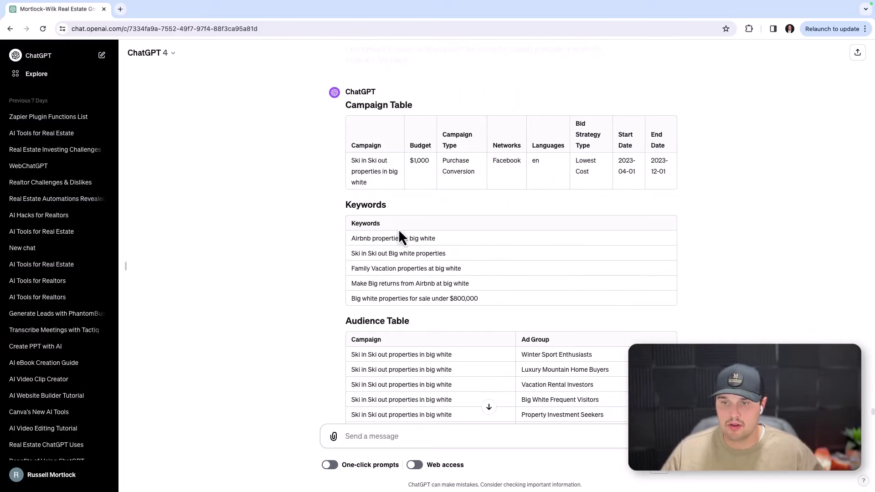
pyautogui.scroll(-15, 518, 256)
pyautogui.scroll(20, 501, 228)
pyautogui.scroll(-20, 471, 213)
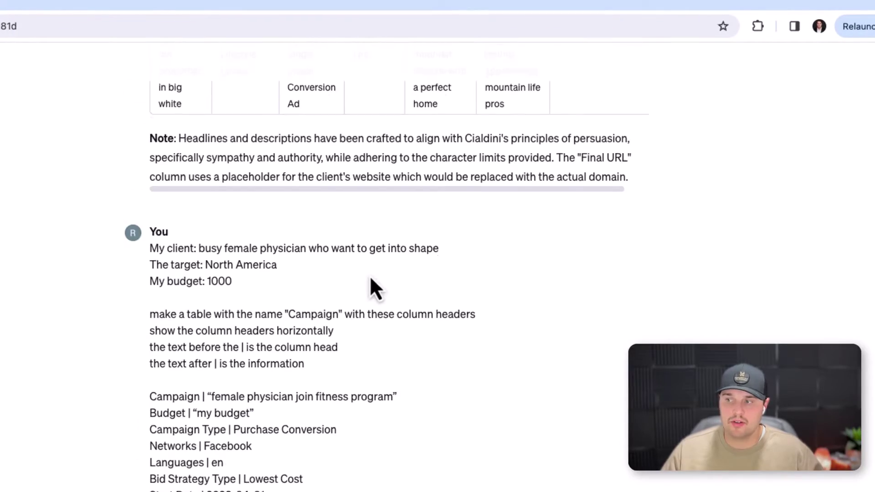
pyautogui.scroll(20, 370, 279)
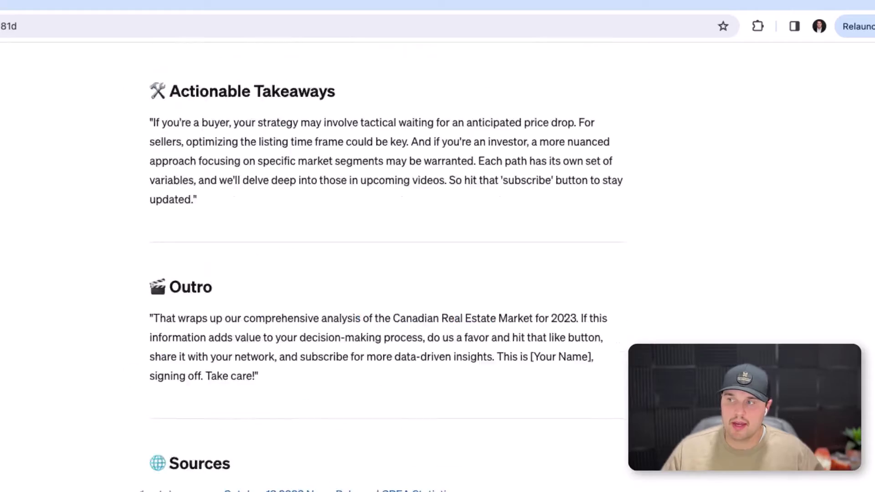
pyautogui.scroll(20, 210, 113)
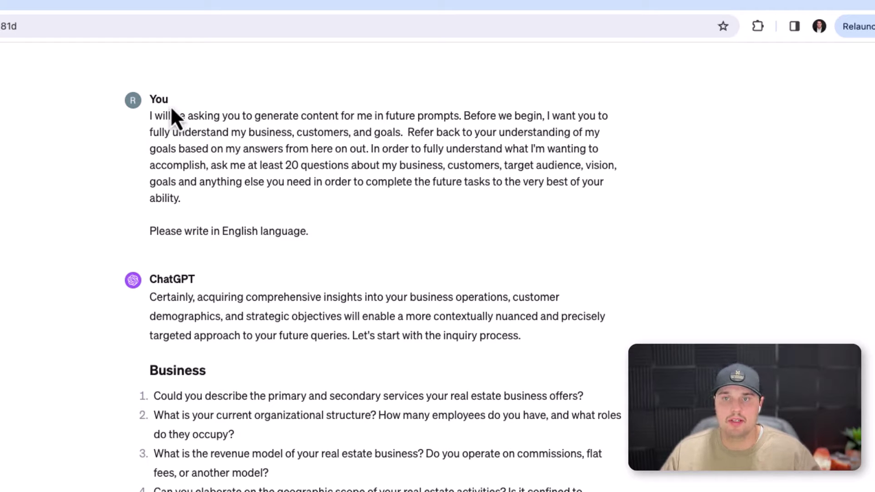
pyautogui.scroll(-5, 357, 169)
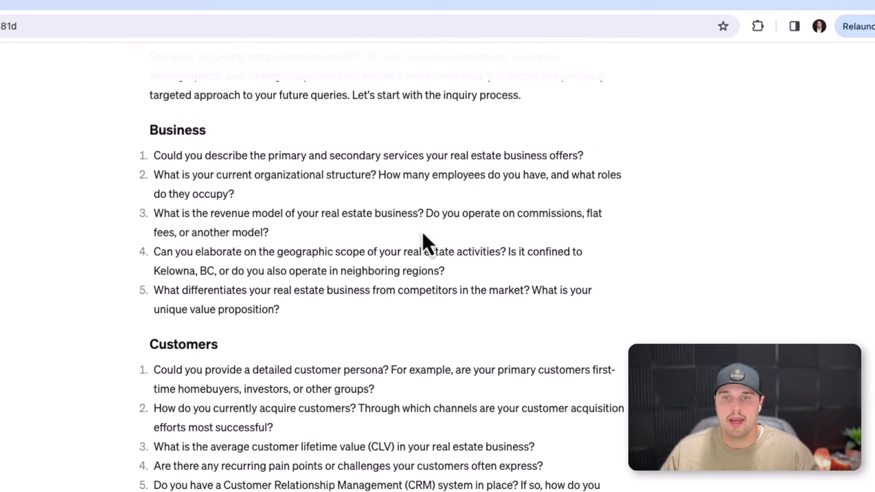
pyautogui.scroll(-15, 280, 237)
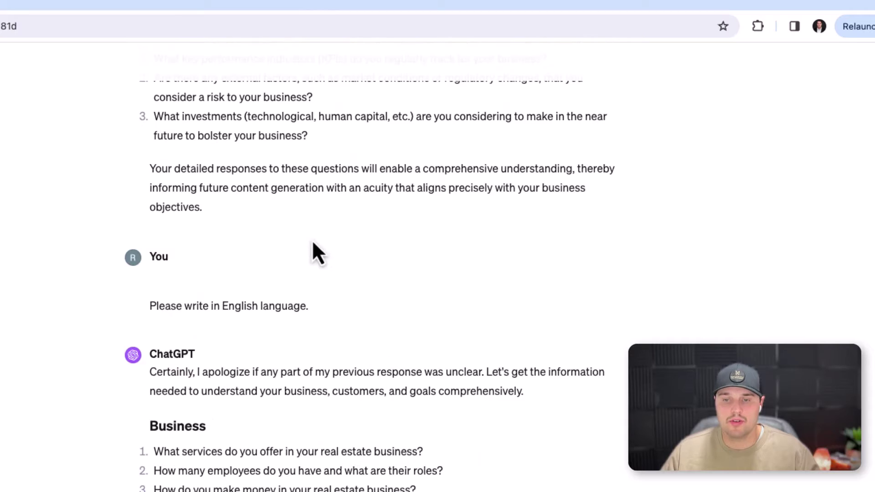
pyautogui.scroll(-15, 303, 250)
pyautogui.scroll(8, 322, 245)
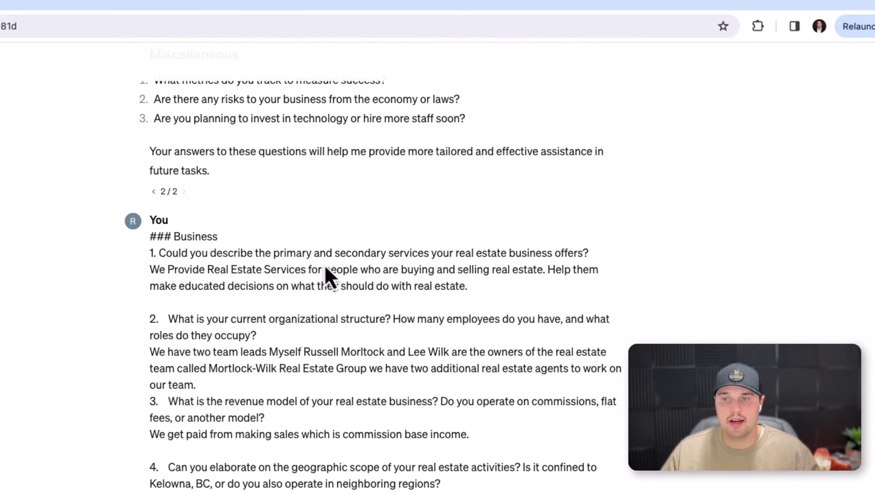
pyautogui.scroll(-3, 356, 301)
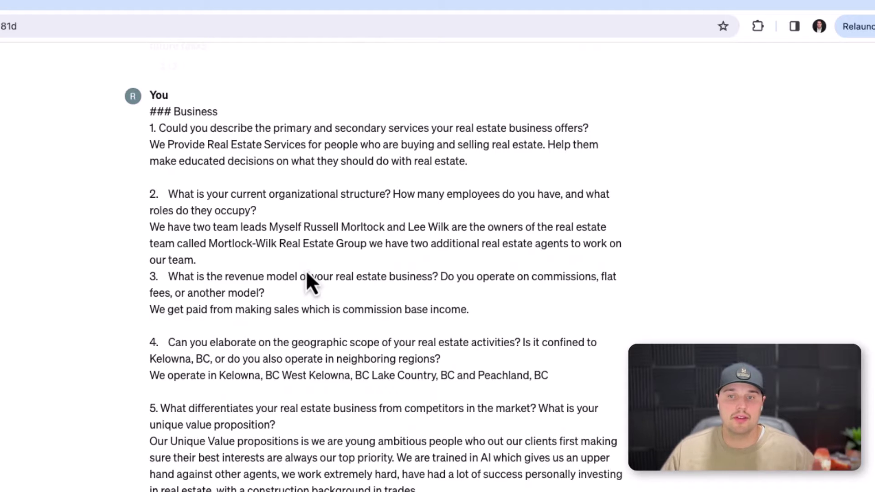
pyautogui.scroll(-1, 307, 273)
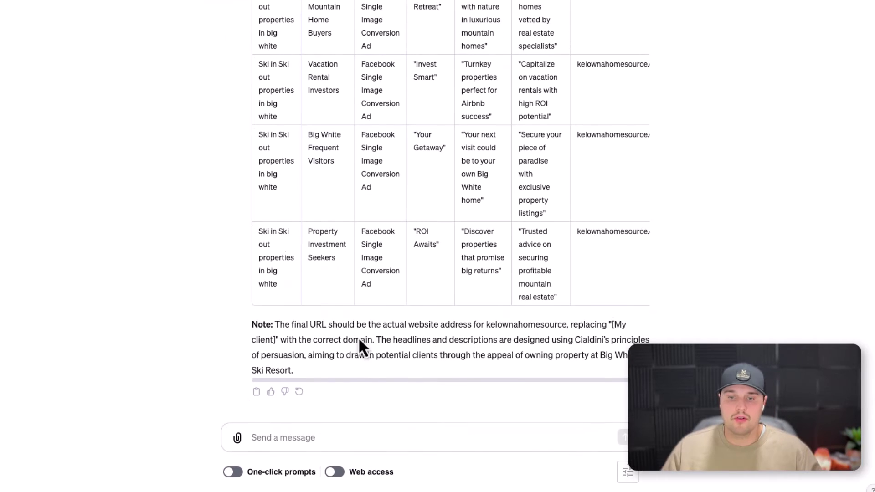
pyautogui.rightClick(281, 429)
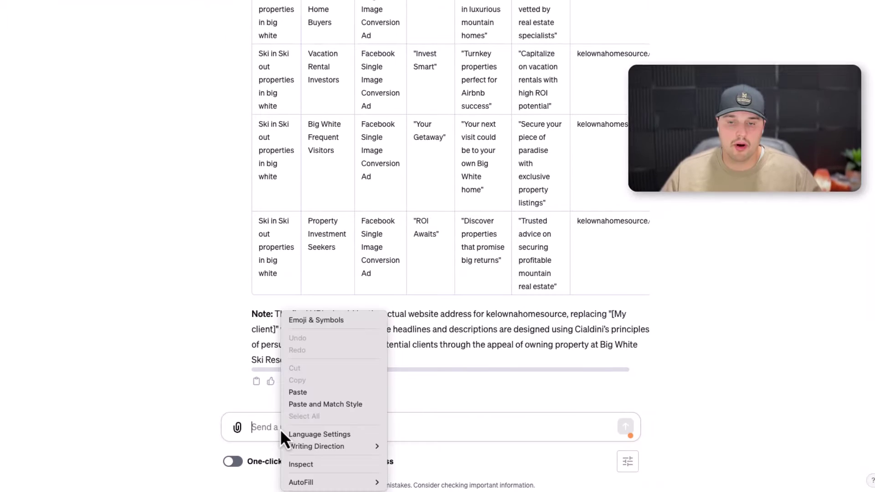
pyautogui.click(299, 395)
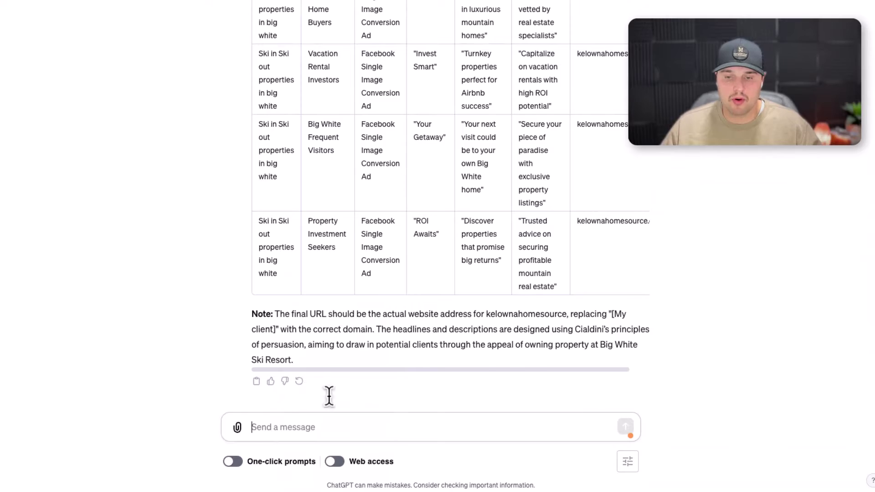
pyautogui.click(258, 302)
# - Send the prompt asking for a property listing description from the pasted home features
pyautogui.scroll(5, 373, 364)
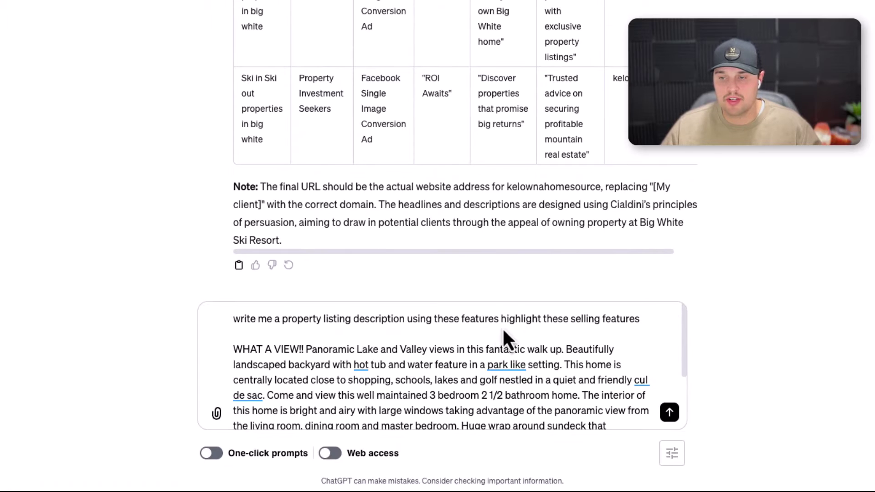
pyautogui.scroll(-2, 566, 332)
pyautogui.scroll(3, 456, 337)
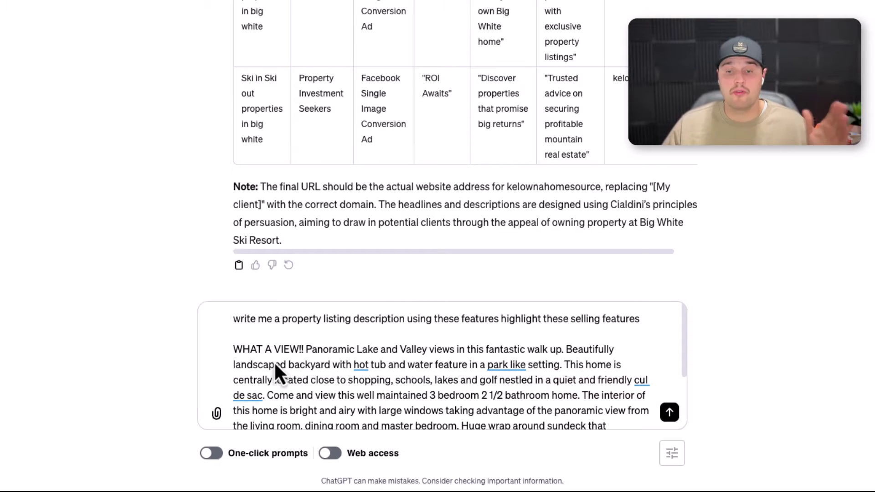
pyautogui.scroll(-2, 387, 355)
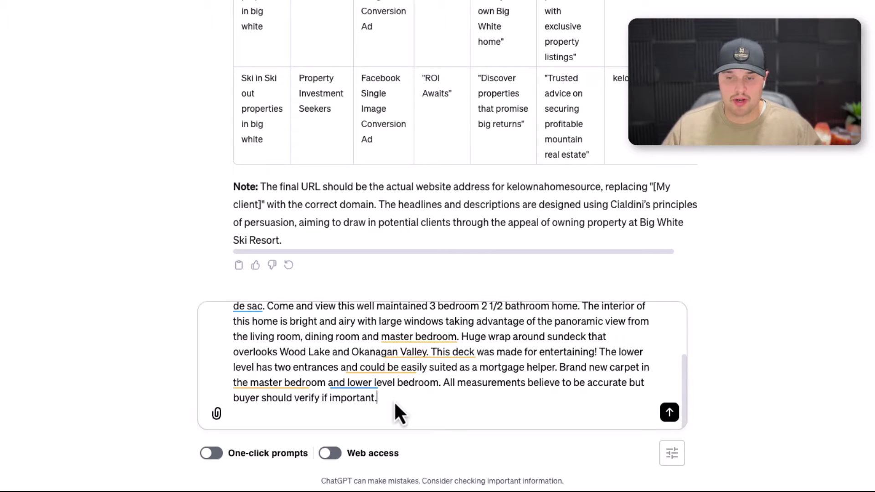
pyautogui.press('Return')
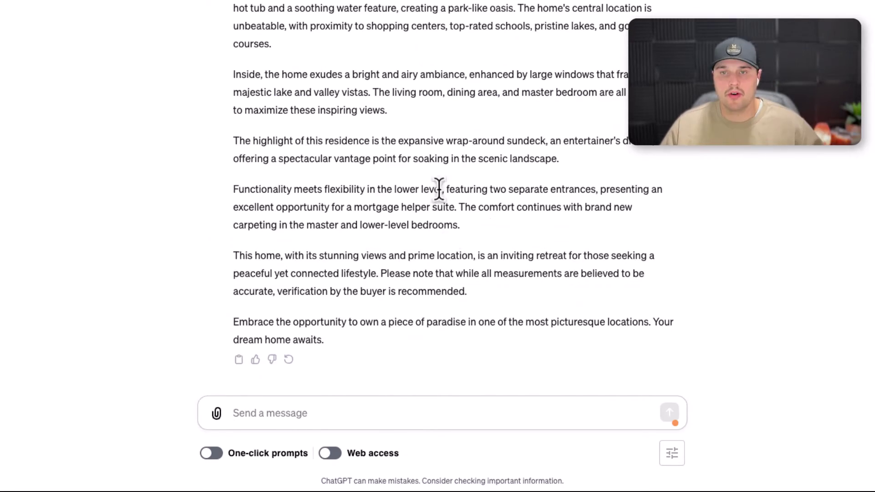
# - Scroll through the finished 'Captivating Lakeview Home in Idyllic Setting' description to read it
pyautogui.scroll(10, 360, 61)
pyautogui.scroll(-10, 378, 124)
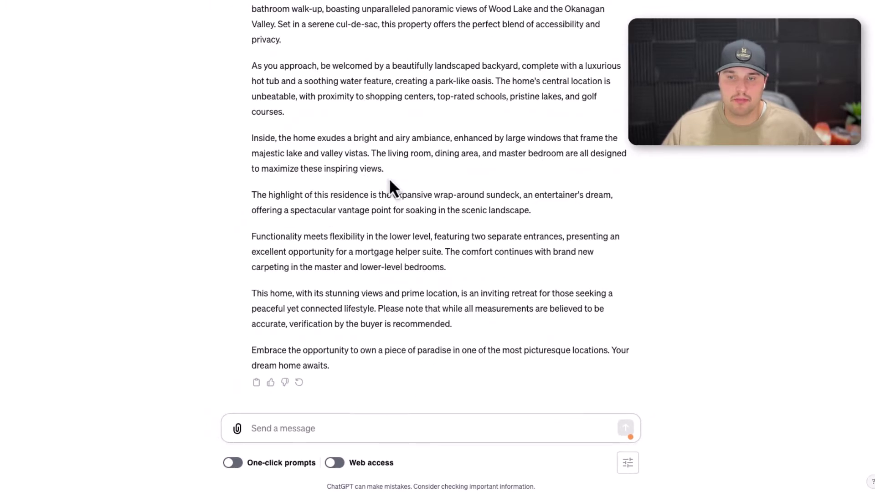
pyautogui.scroll(3, 343, 136)
pyautogui.scroll(-2, 293, 104)
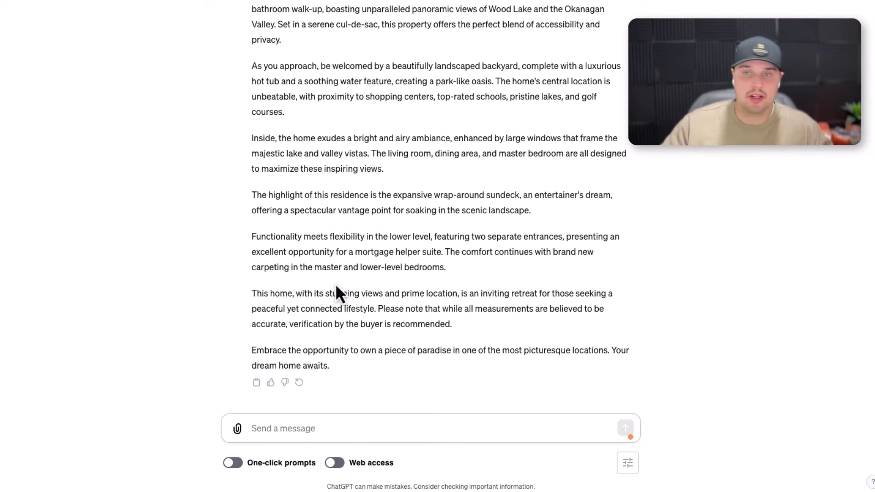
pyautogui.scroll(5, 340, 274)
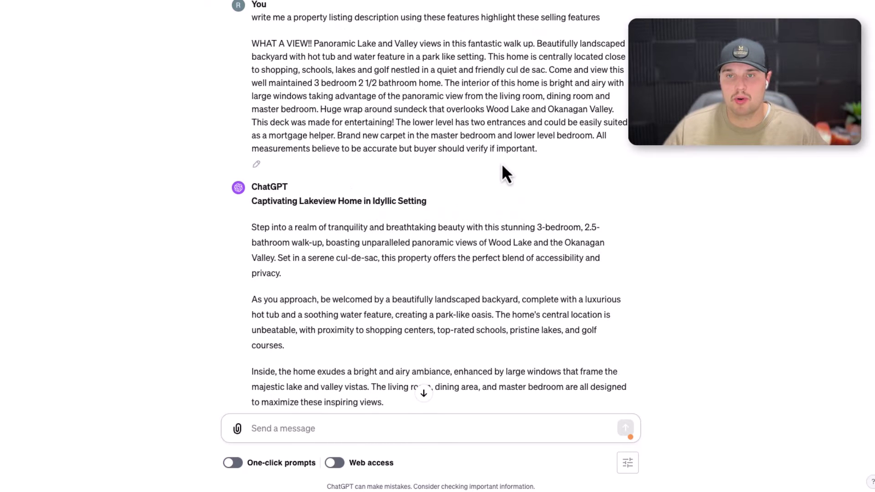
pyautogui.scroll(-5, 453, 177)
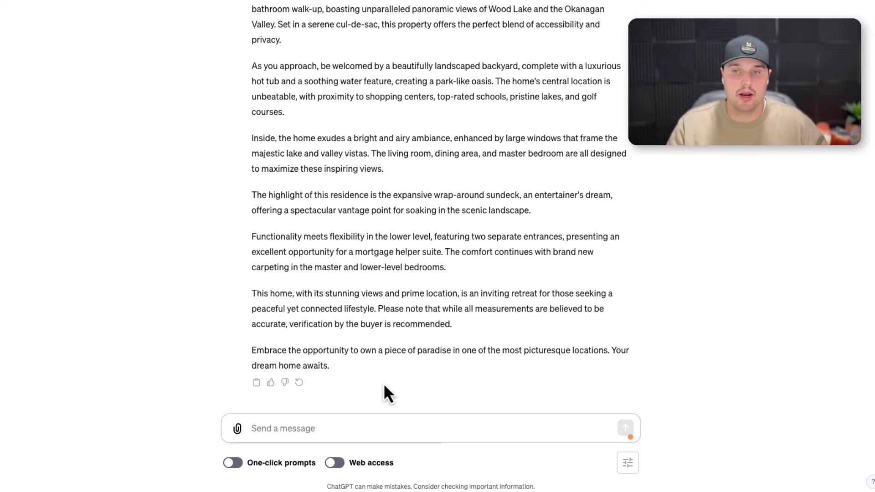
# - Draft the follow-up: over 220.000 in renovations, new kitchen, roof, sun deck, bathrooms, 1000-character limit
pyautogui.write('inculde')
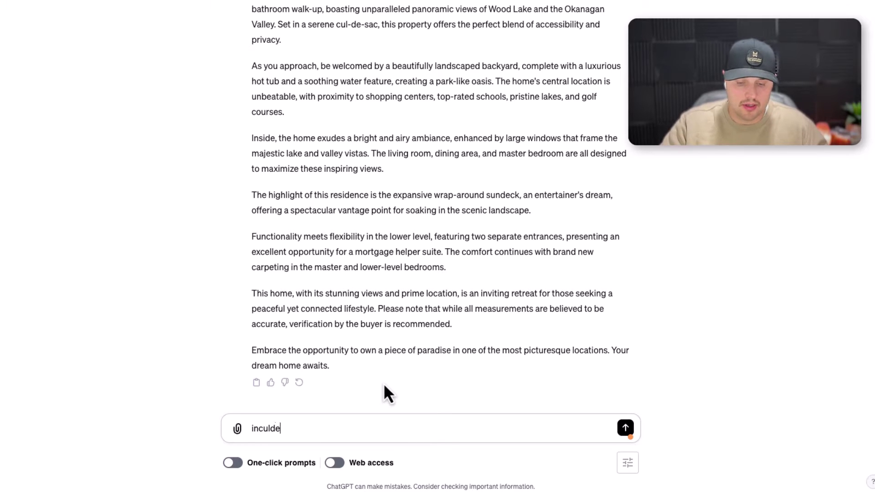
pyautogui.write('d that there has been over 220.')
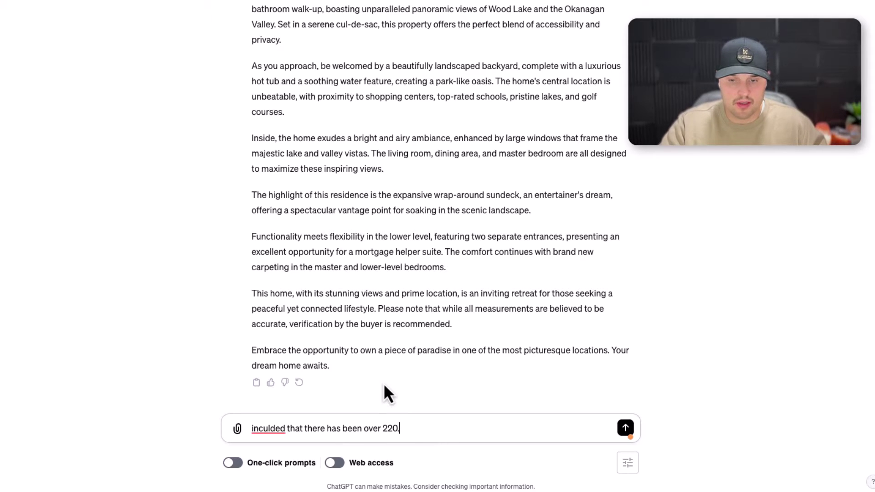
pyautogui.write('000 done in renovations to the property')
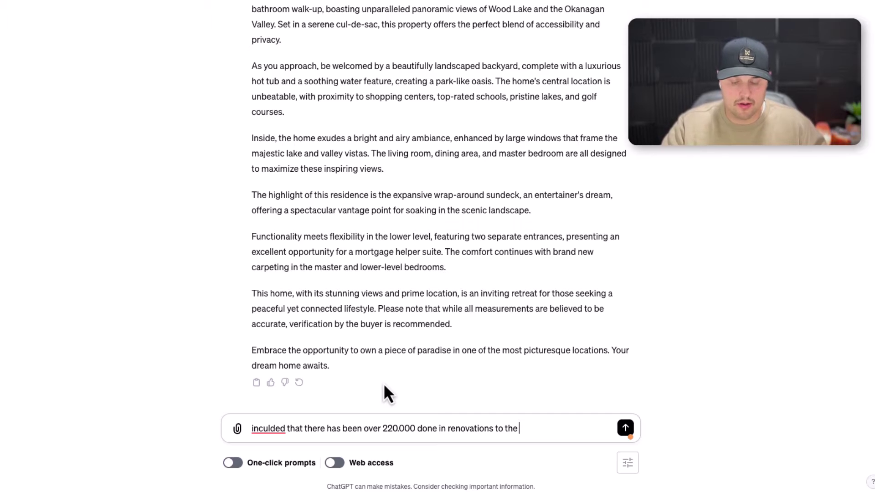
pyautogui.rightClick(273, 430)
pyautogui.click(196, 362)
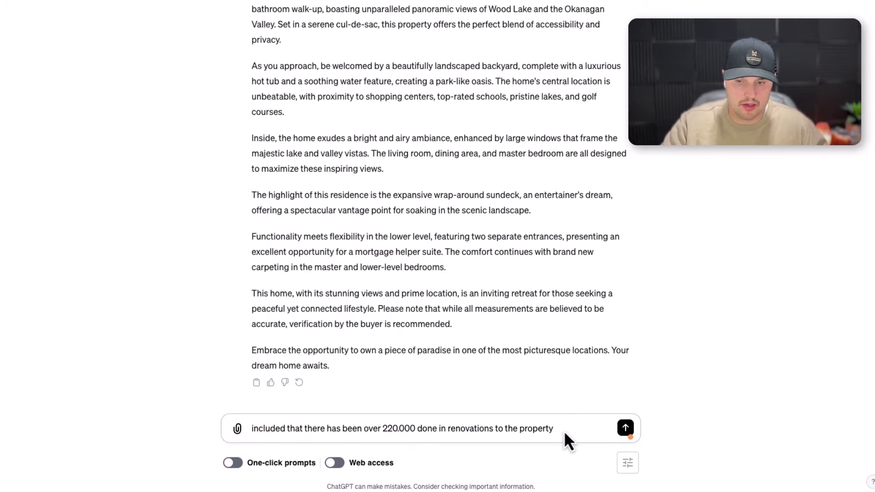
pyautogui.write('brand new kitchen new room')
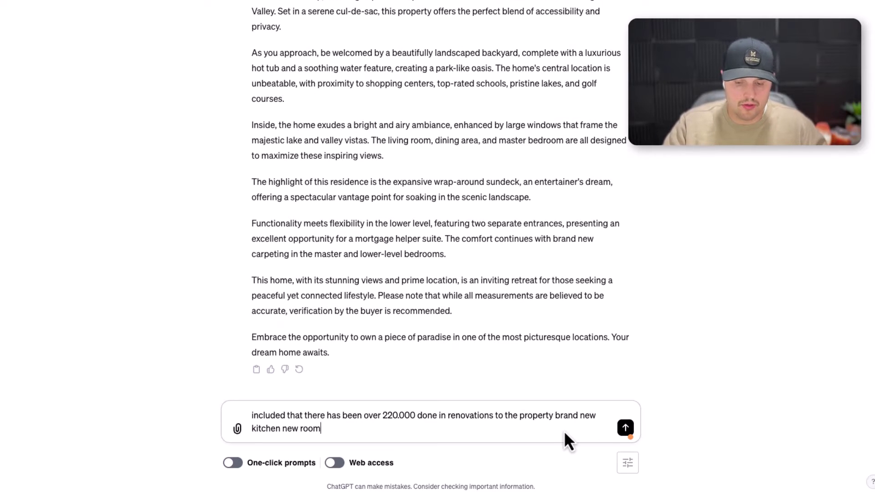
pyautogui.write(' new sun deck , new bathrooms')
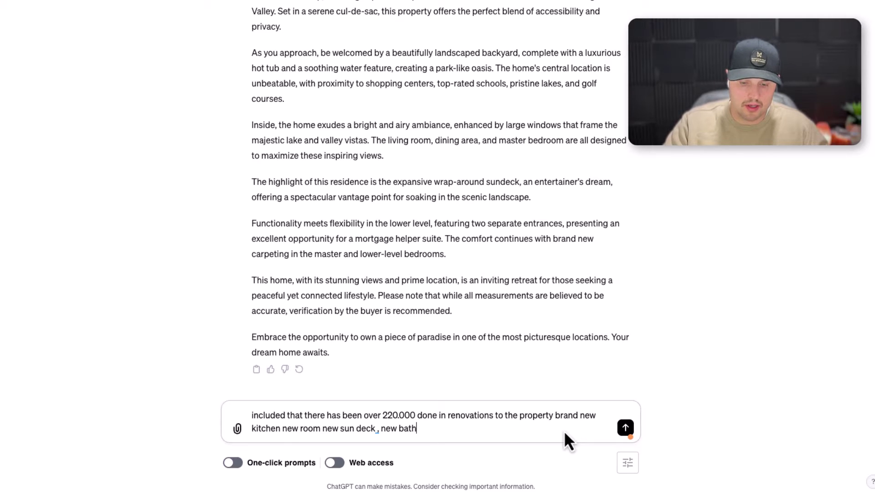
pyautogui.write(' make it 1000 charcters or less')
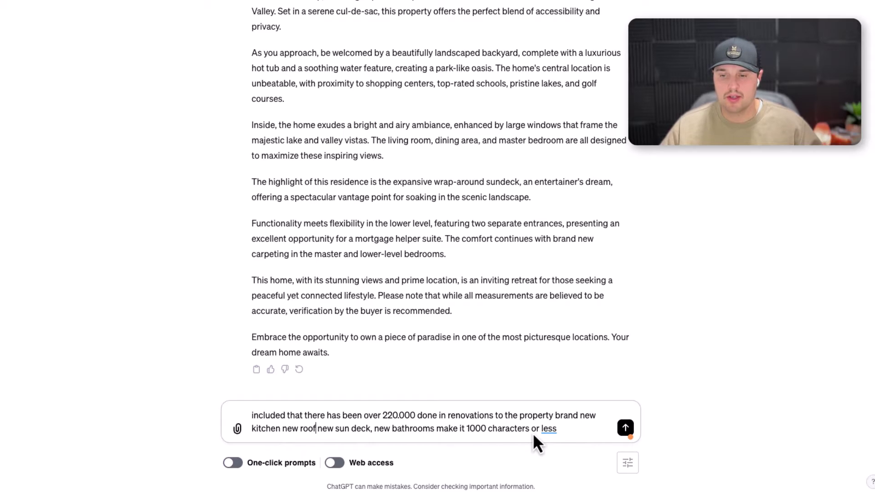
pyautogui.click(571, 432)
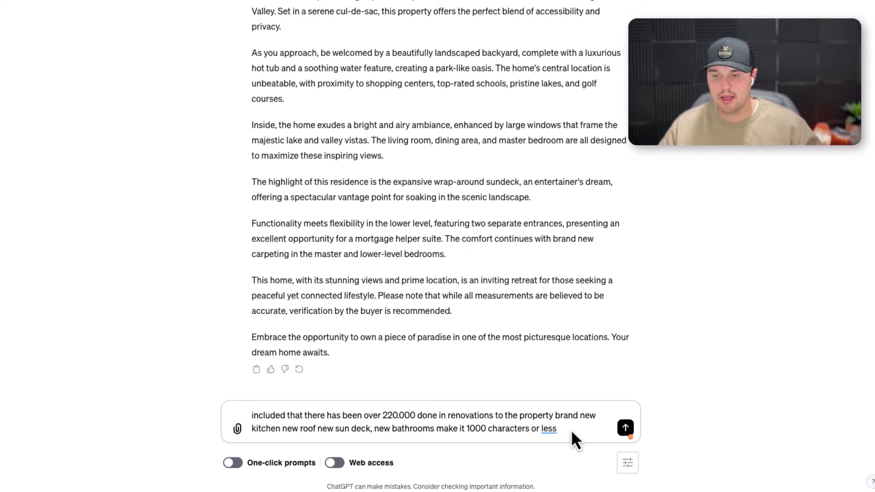
# - Send the renovation follow-up and review the revised 'Lakeview Elegance' listing
pyautogui.press('Return')
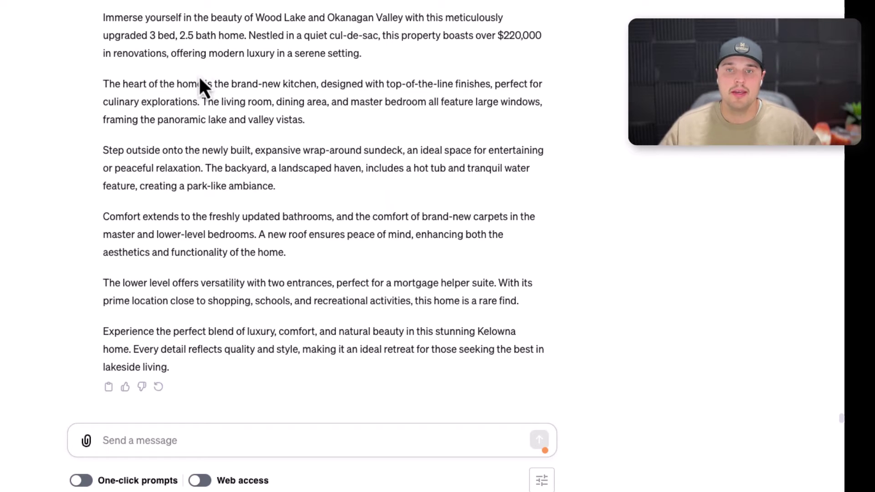
pyautogui.scroll(2, 344, 201)
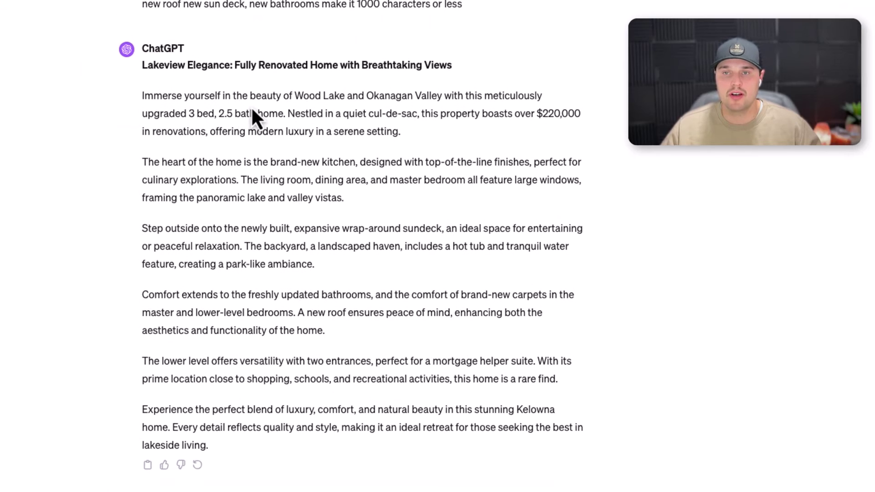